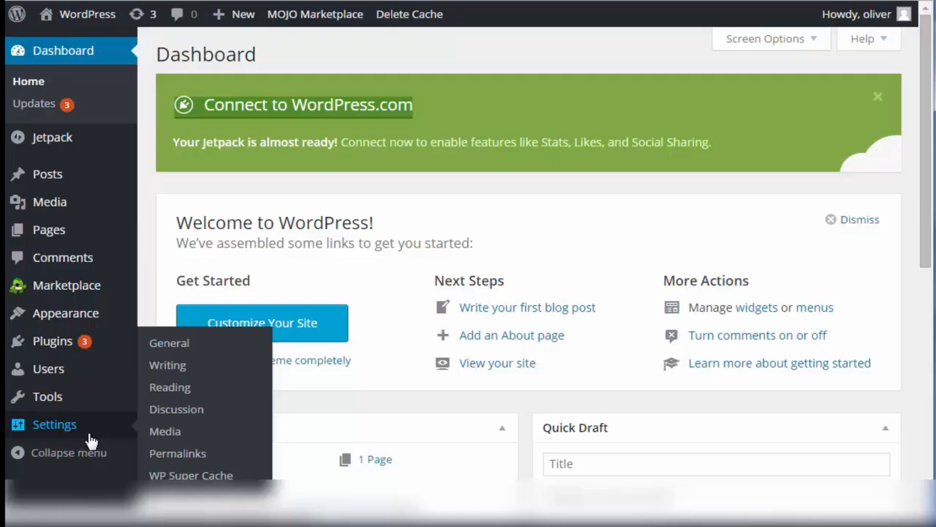
# Open the General settings and examine the role choices for New User Default Role.
pyautogui.click(169, 343)
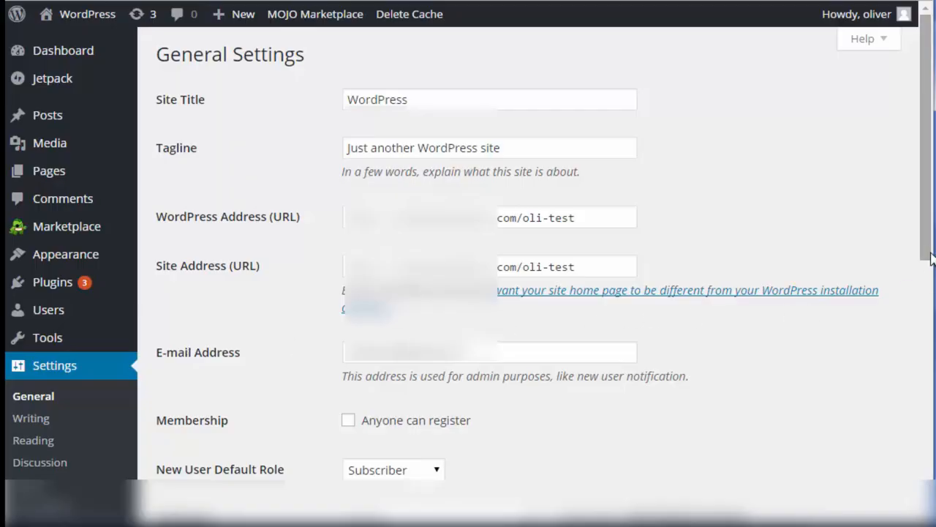
pyautogui.moveTo(928, 253); pyautogui.dragTo(927, 371)
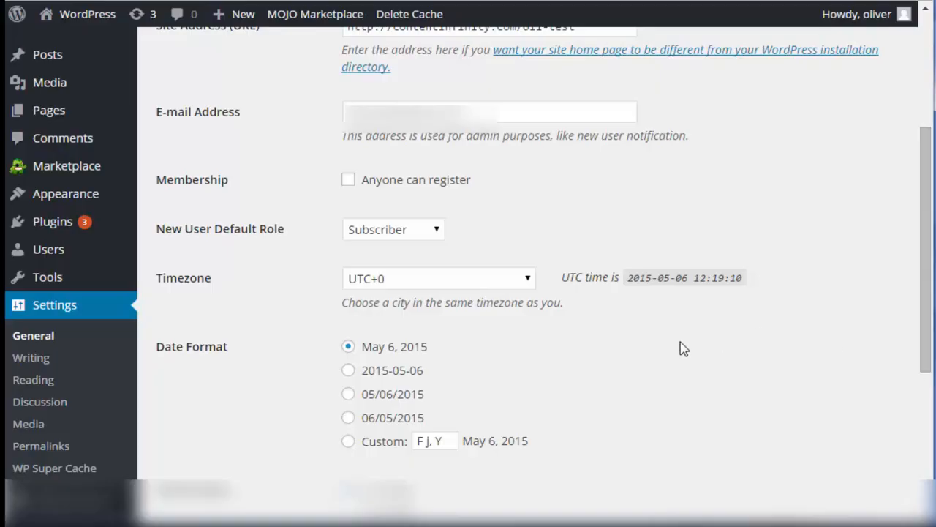
pyautogui.click(428, 235)
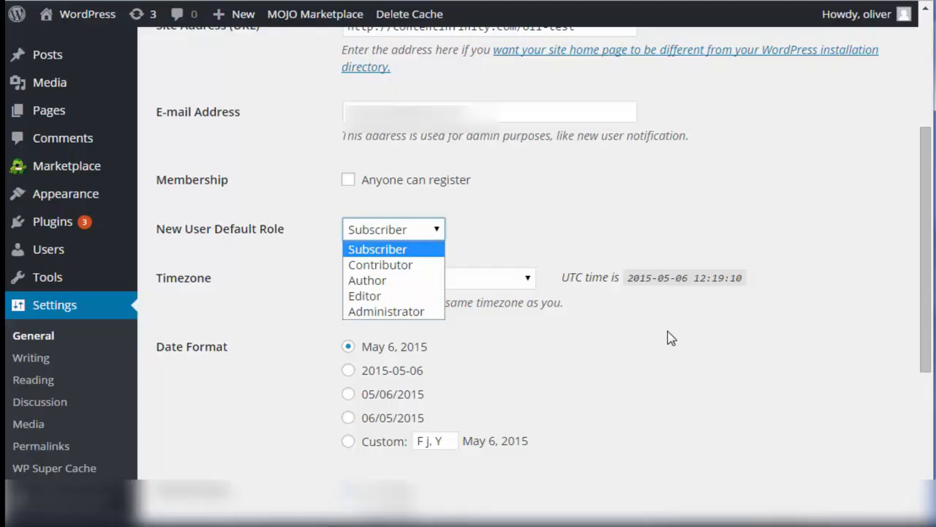
pyautogui.click(926, 248)
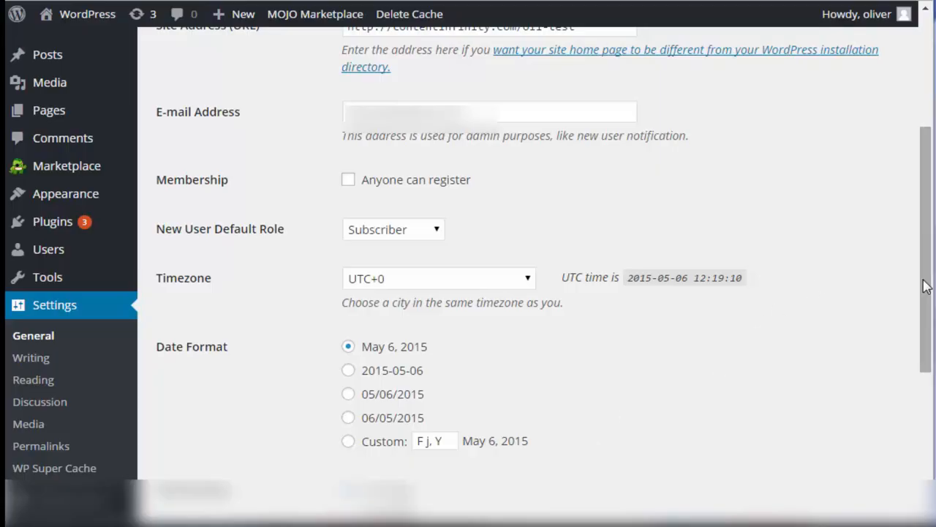
# Examine the available choices for the week's starting day and the site language in the General settings.
pyautogui.moveTo(927, 300); pyautogui.dragTo(923, 406)
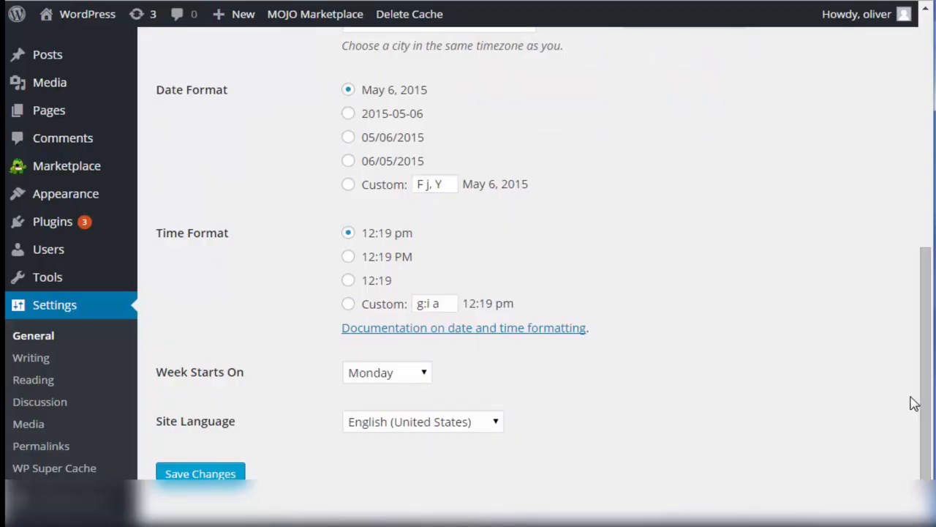
pyautogui.click(422, 377)
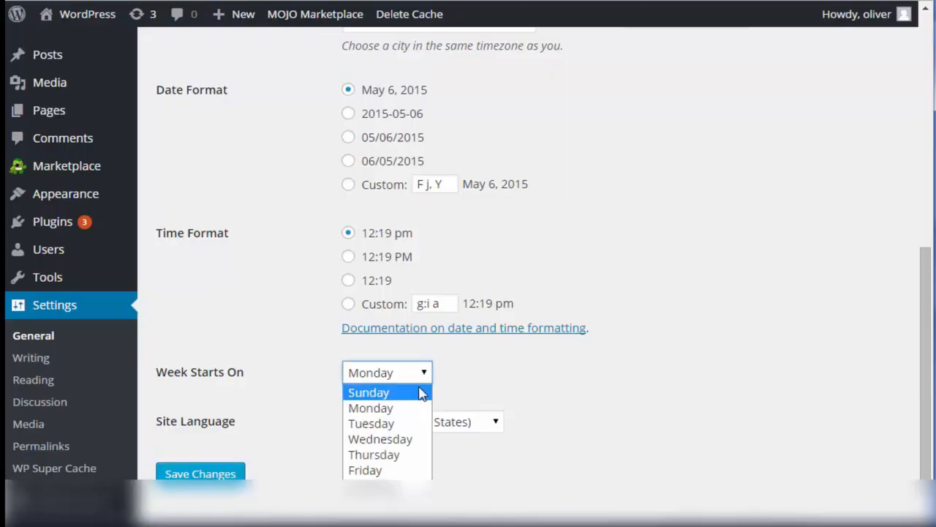
pyautogui.click(569, 388)
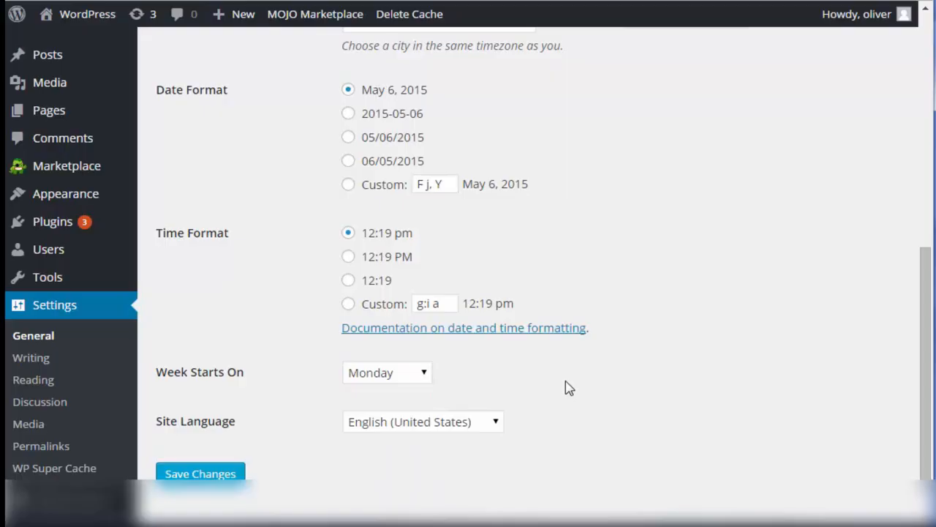
pyautogui.click(496, 426)
pyautogui.click(633, 402)
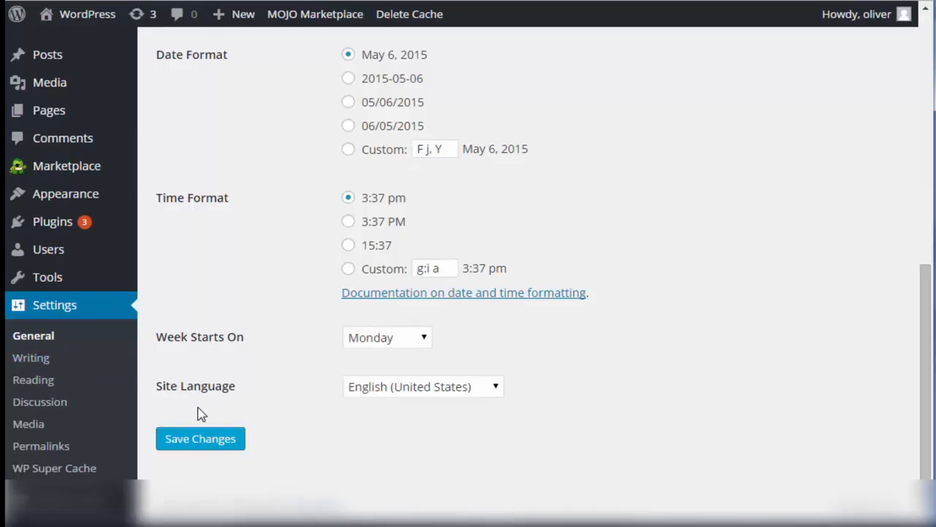
# Open the Writing settings, review the post via e-mail and update services options, and save the settings.
pyautogui.click(30, 358)
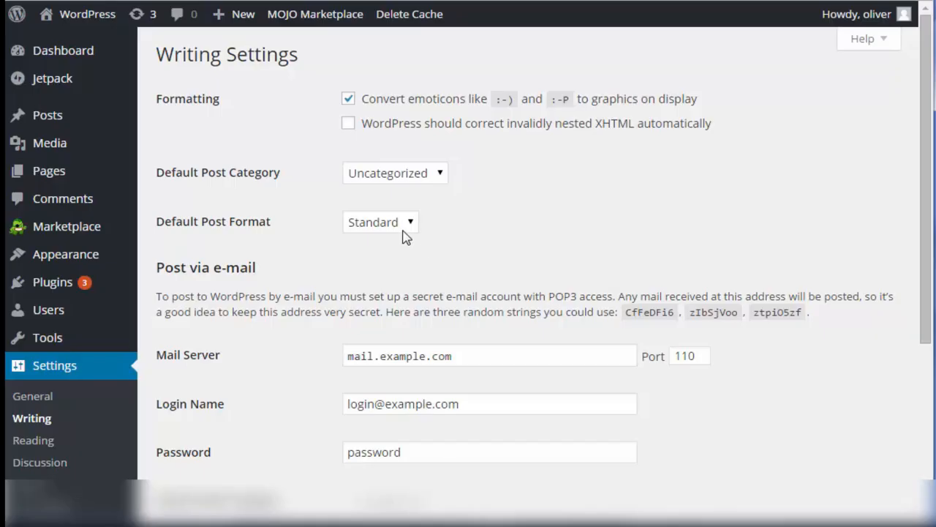
pyautogui.moveTo(921, 245); pyautogui.dragTo(927, 334)
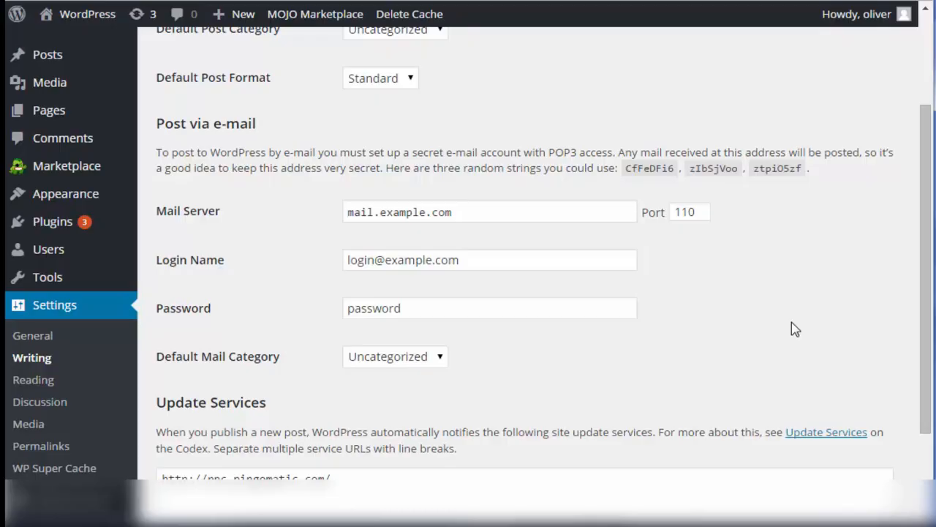
pyautogui.scroll(-2, 795, 330)
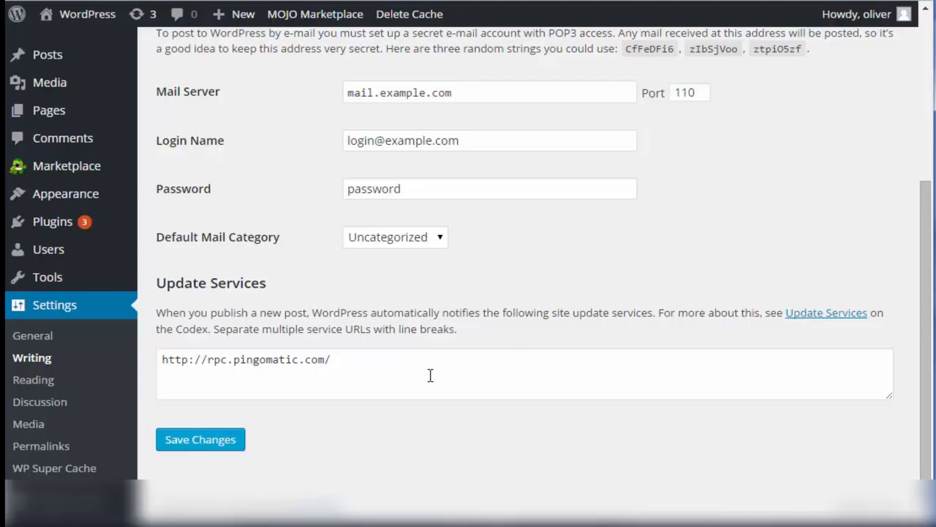
pyautogui.click(215, 439)
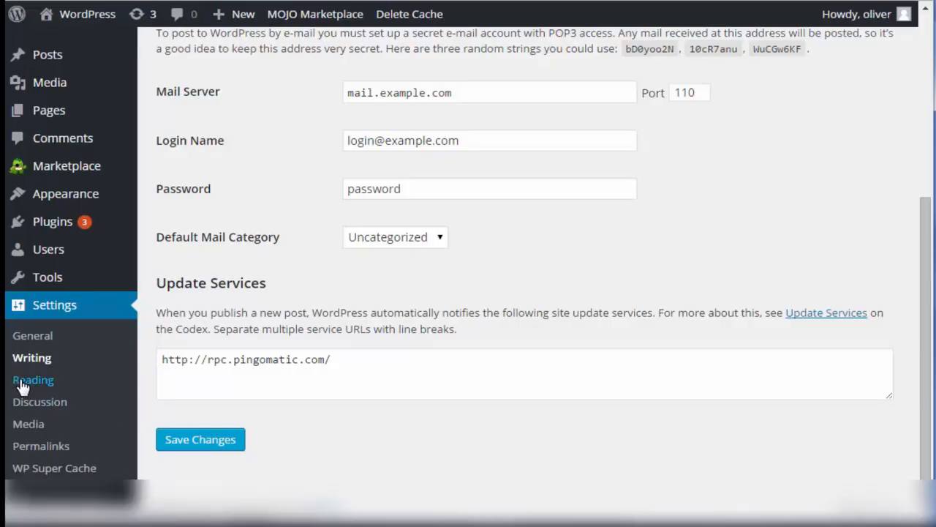
# Open the Reading settings and set the front page to display a static page.
pyautogui.click(23, 384)
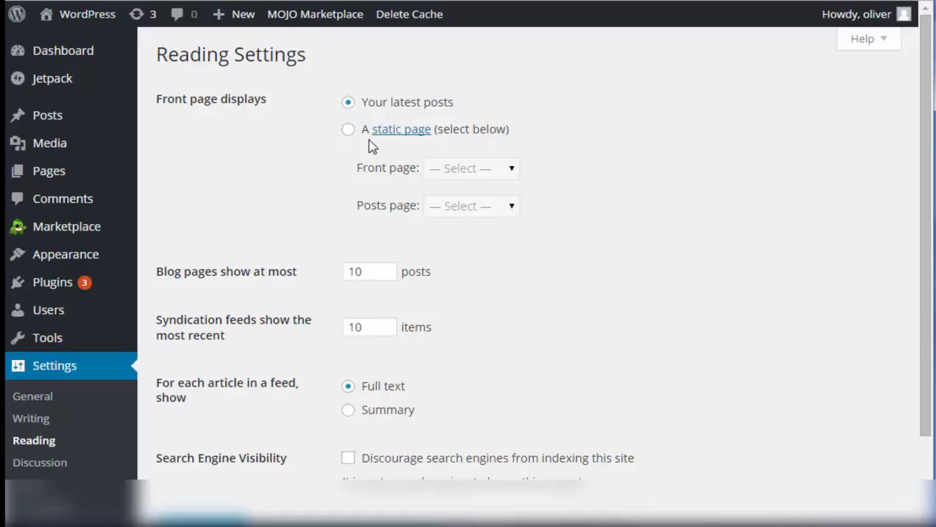
pyautogui.click(349, 130)
pyautogui.click(469, 175)
pyautogui.click(439, 207)
pyautogui.click(452, 209)
pyautogui.click(545, 215)
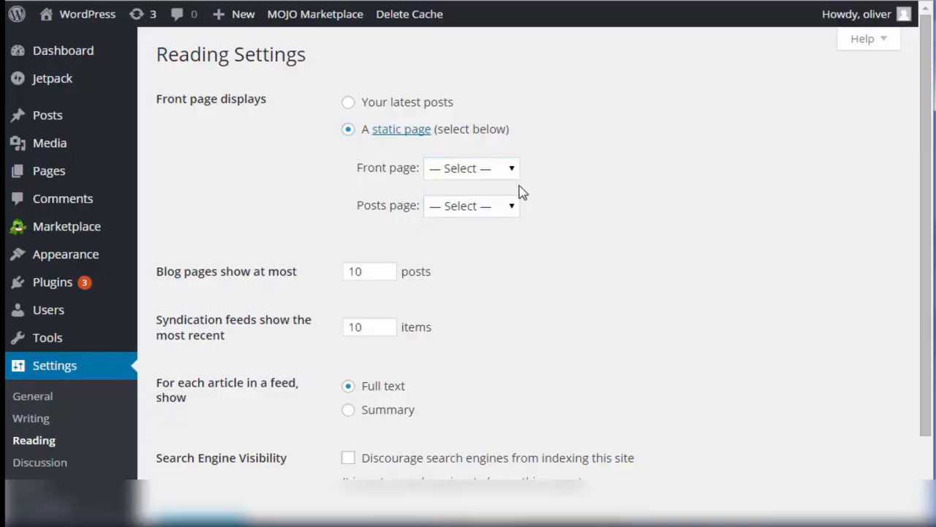
# Examine the page choices for the static front page and posts page, and the remaining Reading settings.
pyautogui.click(483, 175)
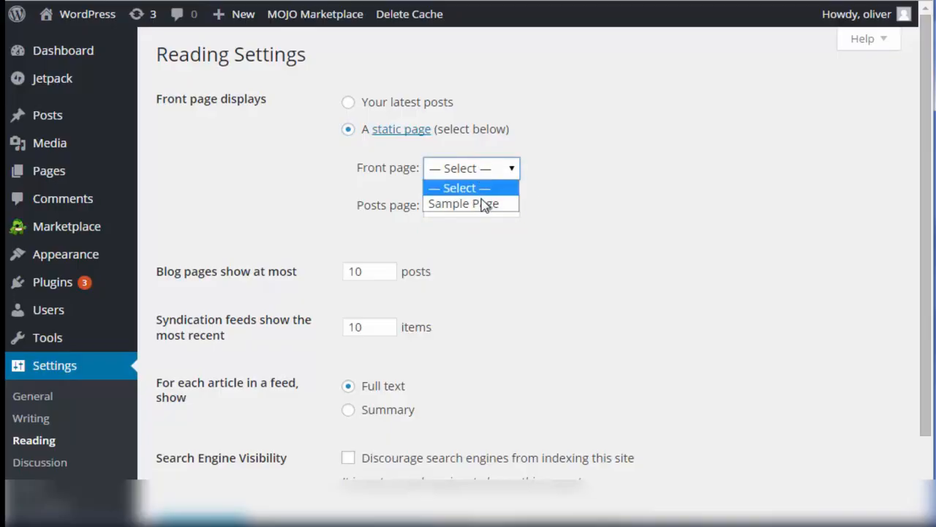
pyautogui.click(562, 193)
pyautogui.click(454, 207)
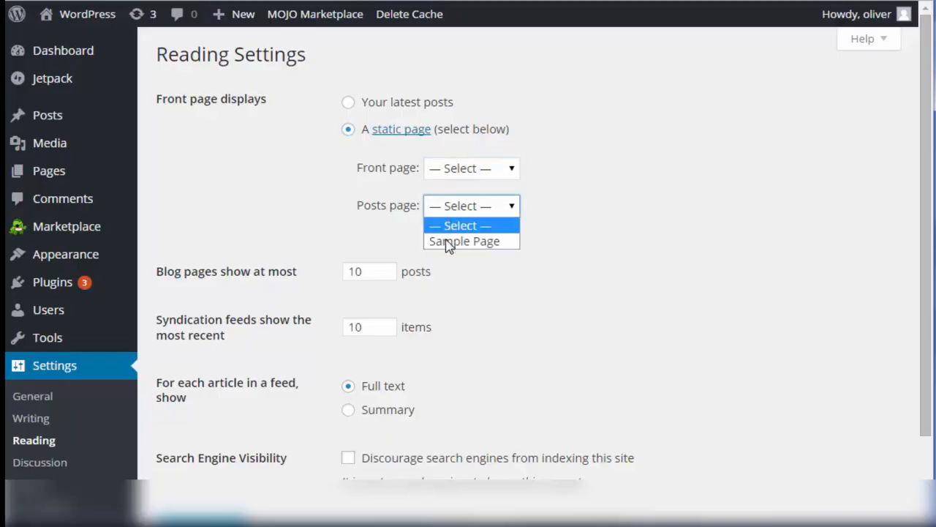
pyautogui.click(578, 240)
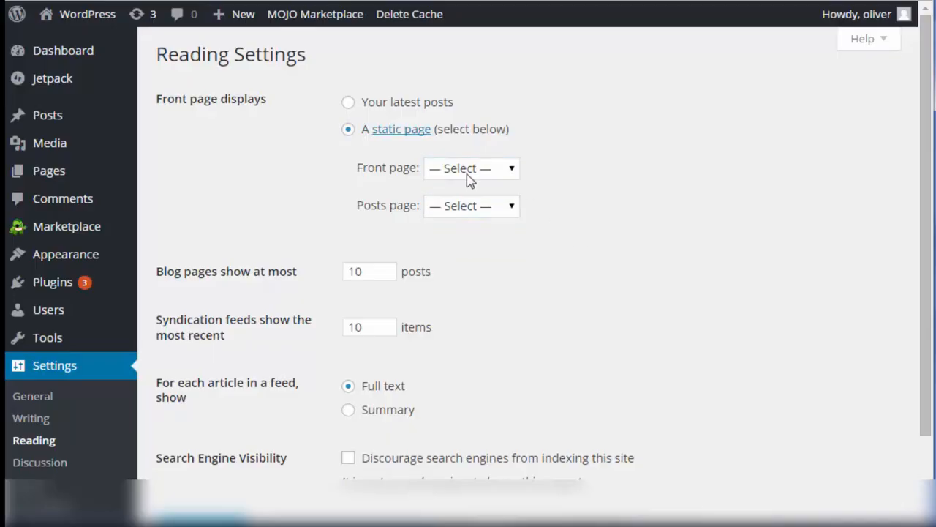
pyautogui.click(449, 205)
pyautogui.click(586, 253)
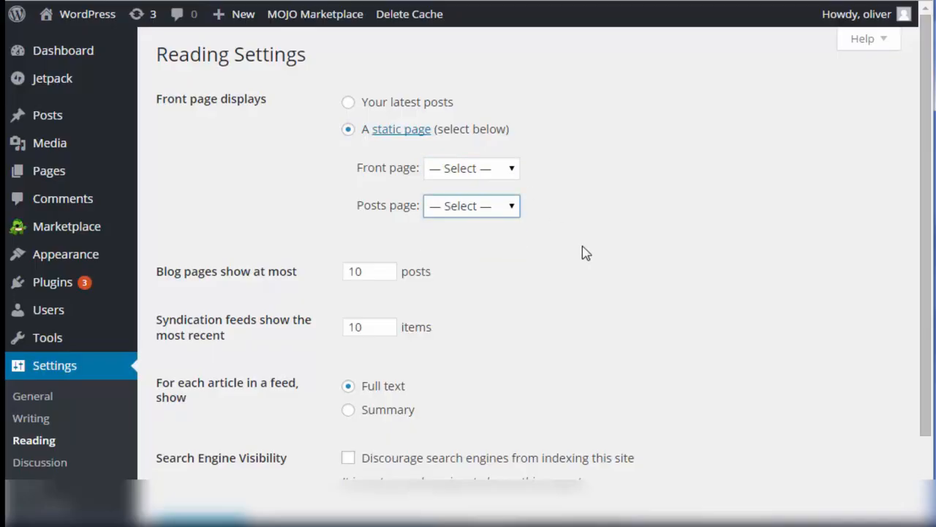
pyautogui.click(495, 171)
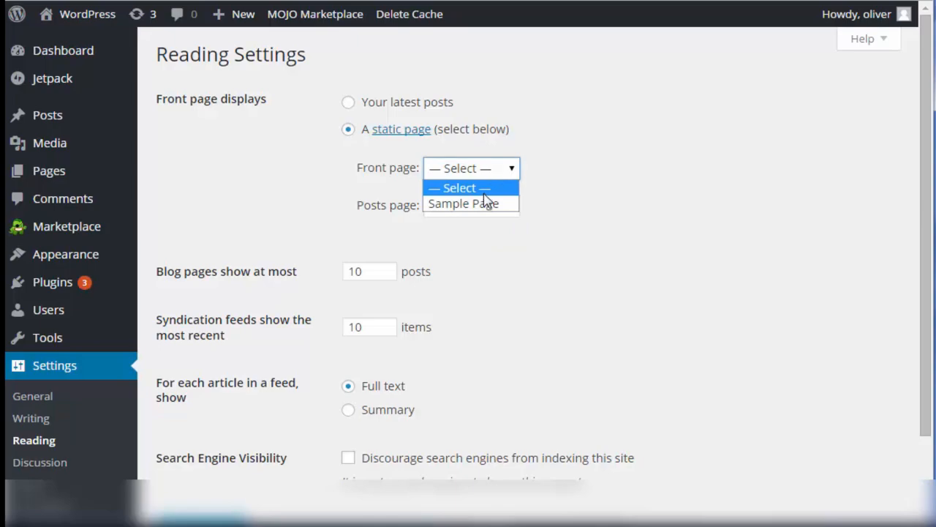
pyautogui.click(602, 192)
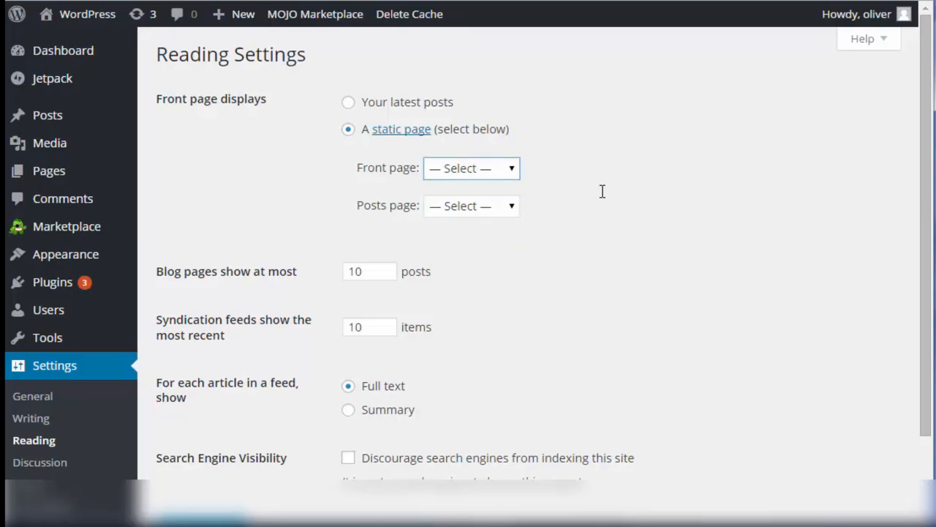
pyautogui.click(596, 191)
pyautogui.scroll(-2, 469, 339)
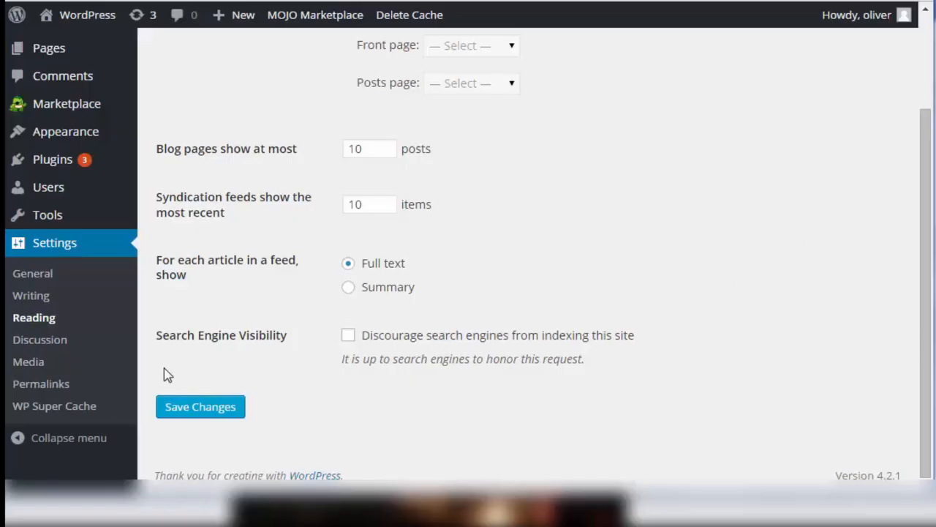
# Open the Discussion settings and examine the default article, other comment, e-mail notification and comment approval options.
pyautogui.click(42, 341)
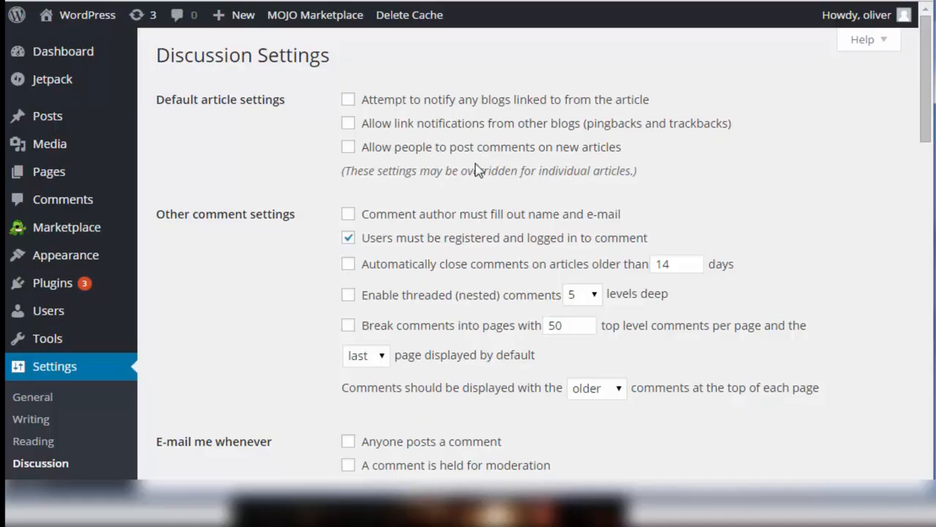
pyautogui.click(348, 149)
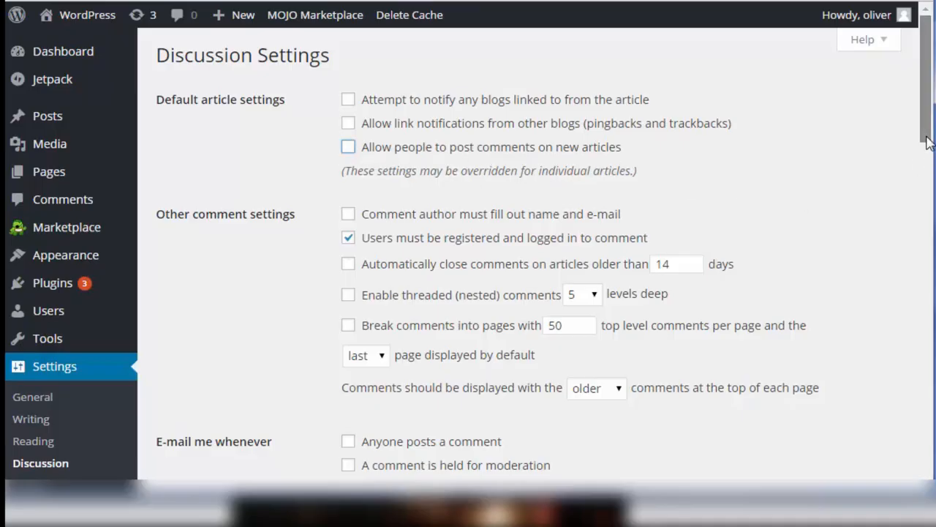
pyautogui.moveTo(928, 146); pyautogui.dragTo(925, 182)
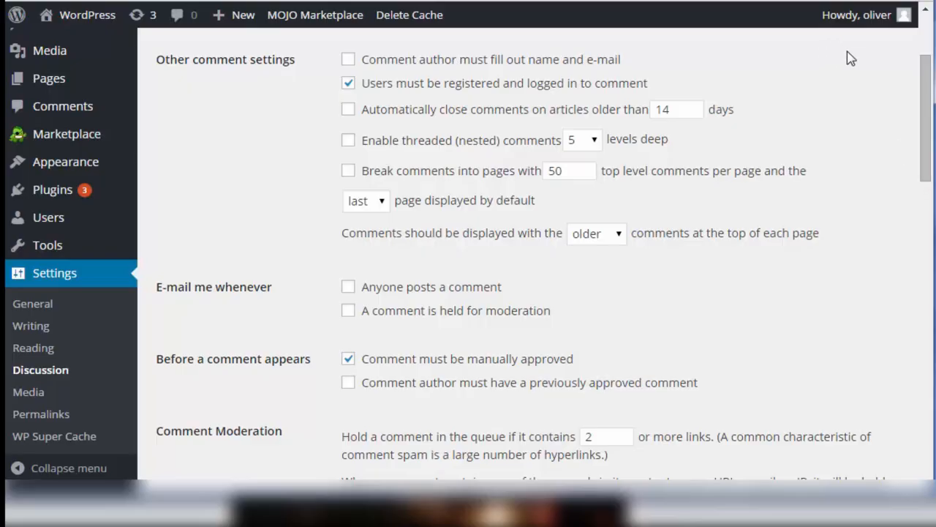
pyautogui.scroll(-1, 926, 153)
pyautogui.scroll(-2, 926, 161)
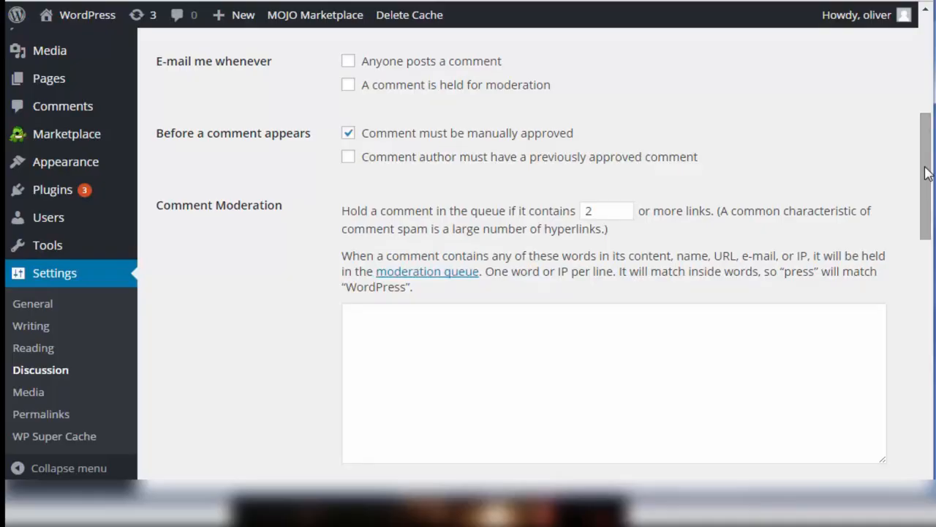
pyautogui.moveTo(926, 172); pyautogui.dragTo(926, 190)
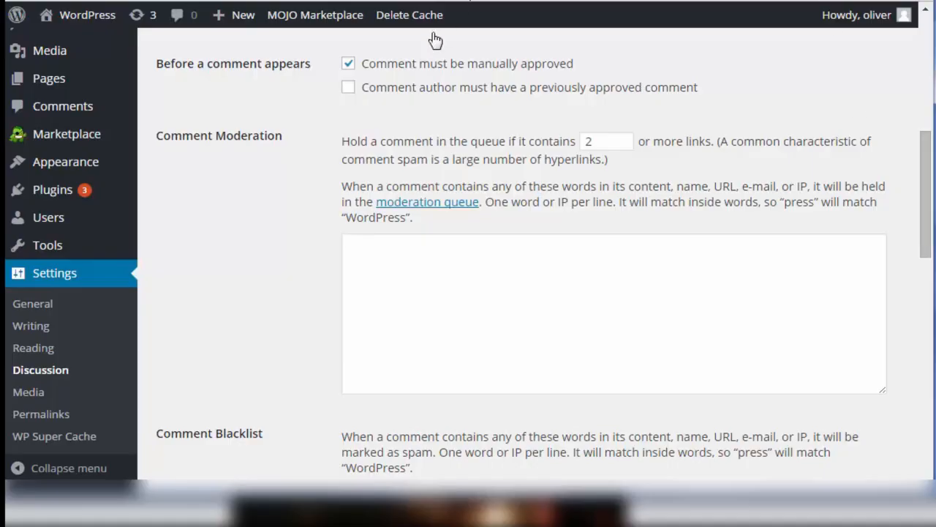
pyautogui.click(348, 89)
pyautogui.click(348, 87)
# Examine the comment moderation, comment blacklist and avatar options in the Discussion settings.
pyautogui.scroll(-1, 927, 232)
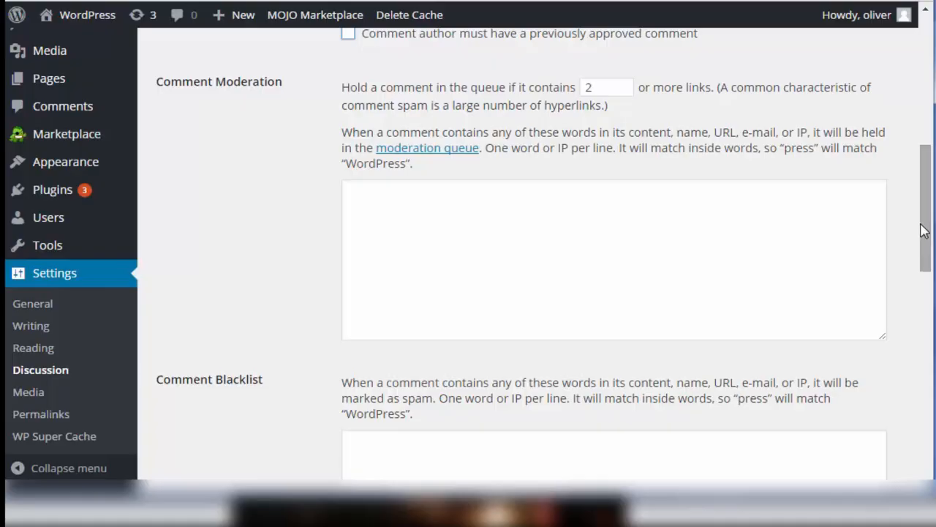
pyautogui.moveTo(925, 231); pyautogui.dragTo(925, 302)
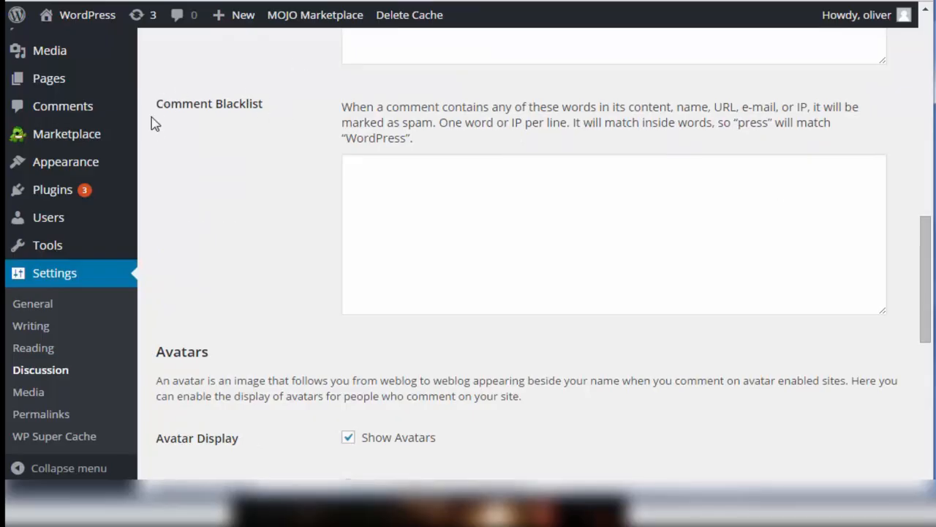
pyautogui.click(449, 262)
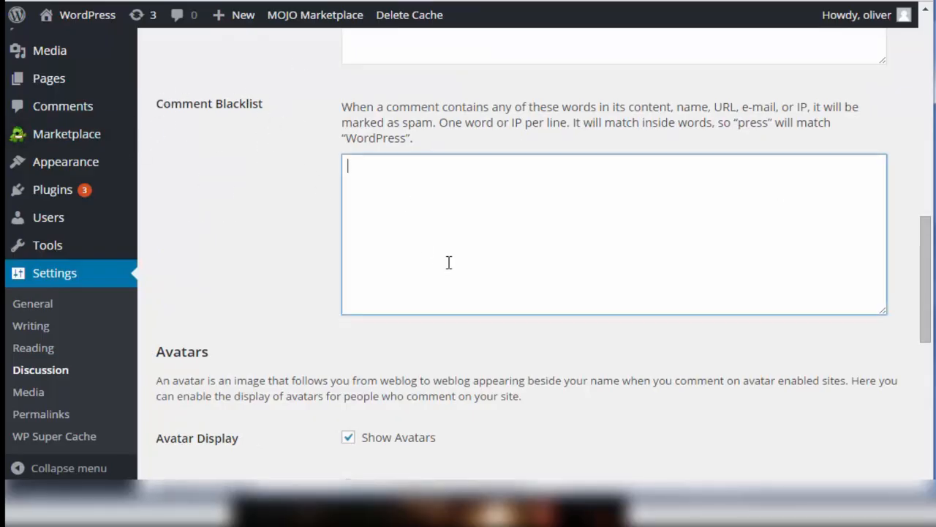
pyautogui.moveTo(924, 278); pyautogui.dragTo(917, 326)
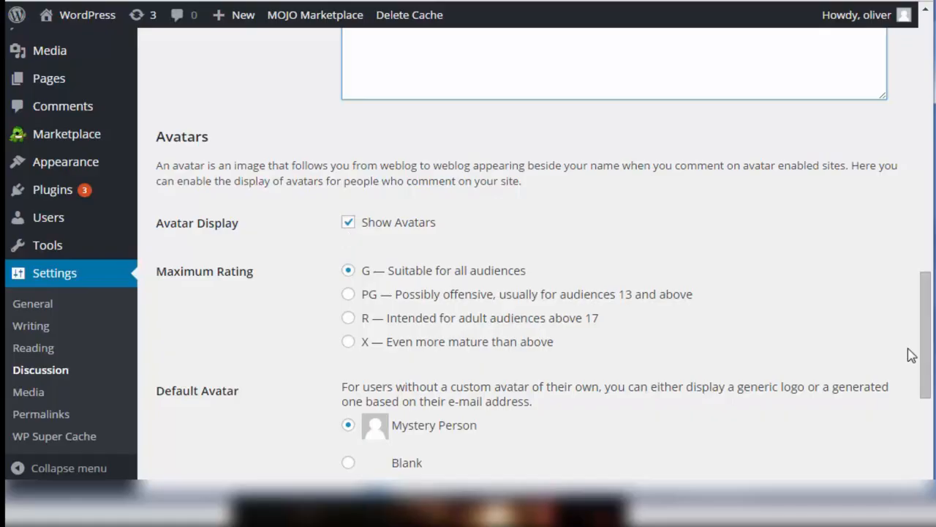
pyautogui.moveTo(923, 355); pyautogui.dragTo(893, 468)
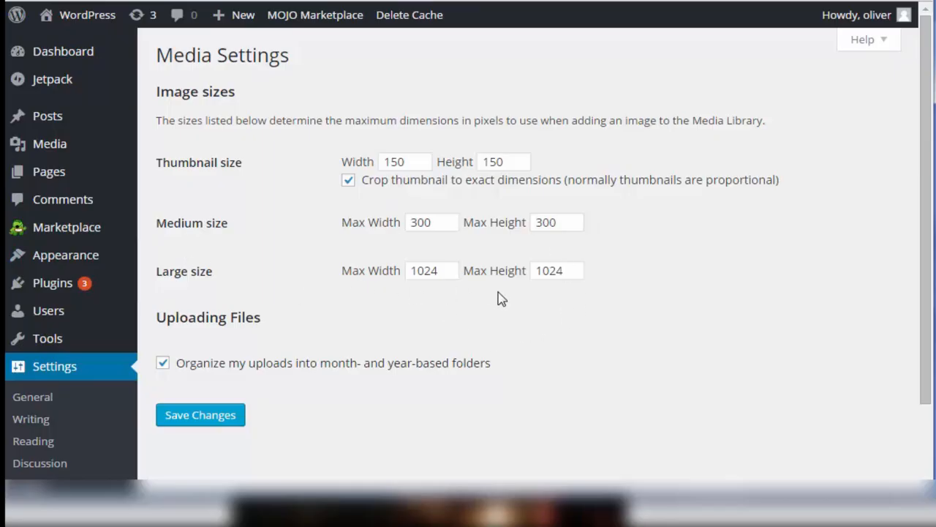
# Switch the organizing of uploads into month- and year-based folders off and back on in the Media settings.
pyautogui.click(163, 364)
pyautogui.click(163, 366)
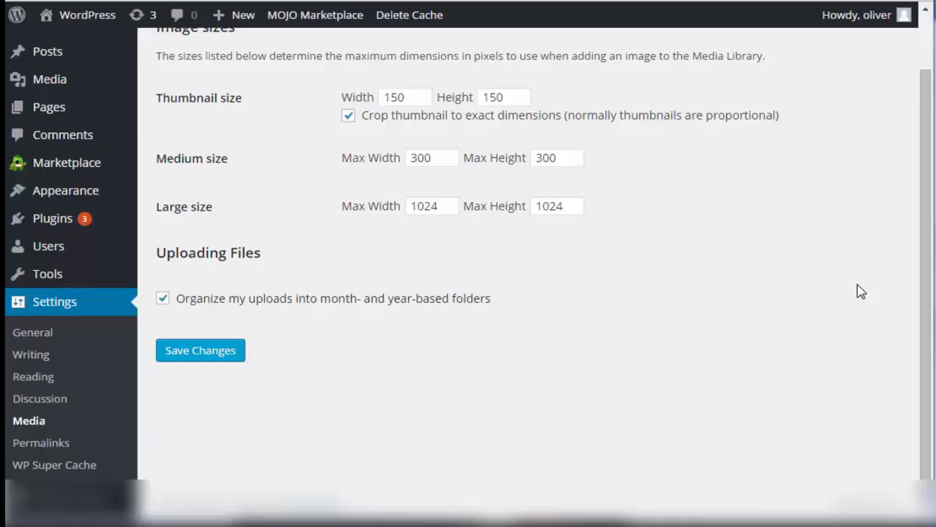
# Open the Permalink settings and read the help on permalinks, common settings and custom structures.
pyautogui.click(59, 444)
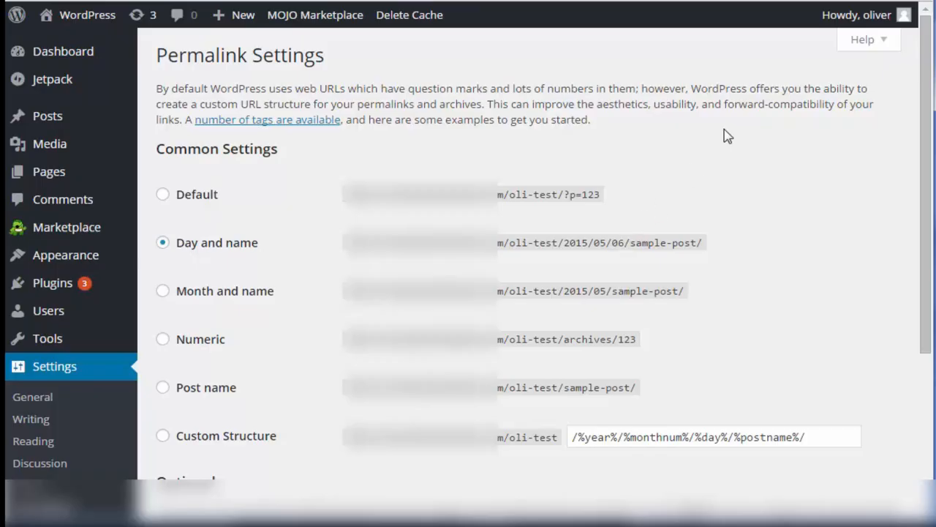
pyautogui.click(877, 45)
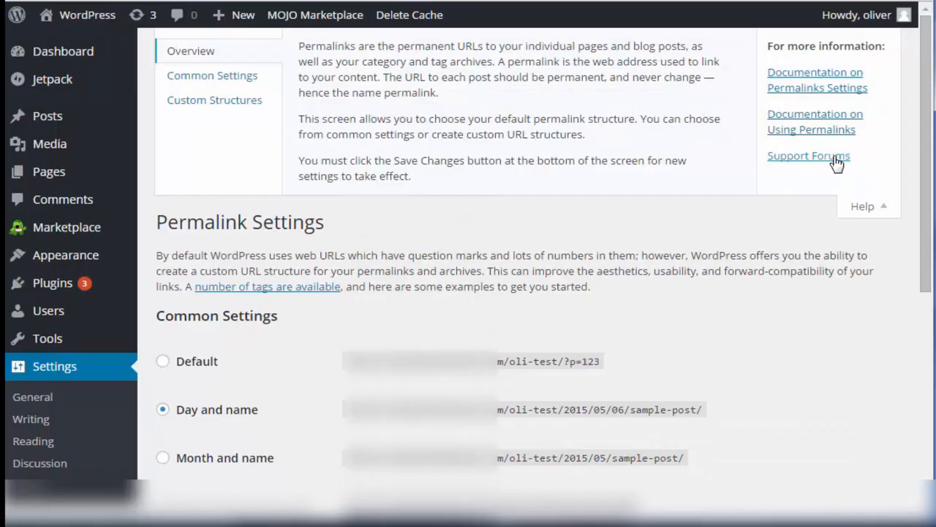
pyautogui.click(223, 87)
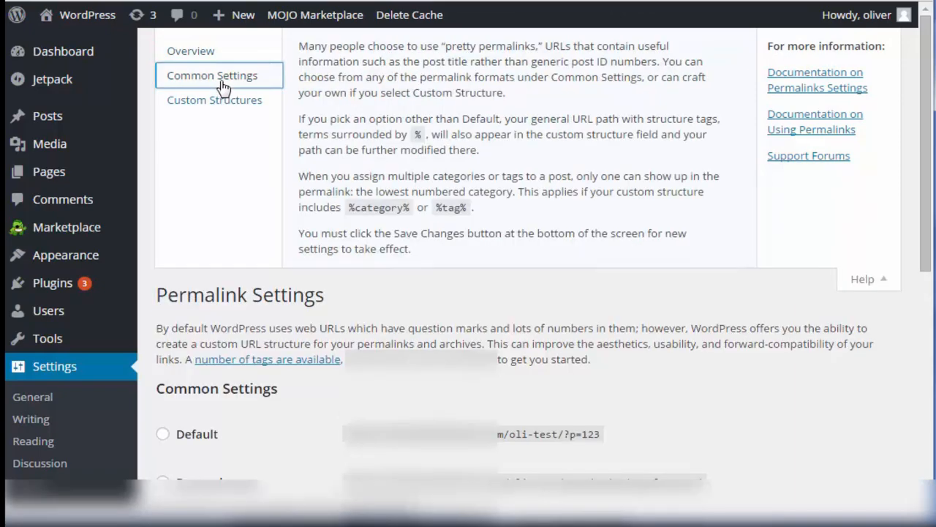
pyautogui.click(241, 114)
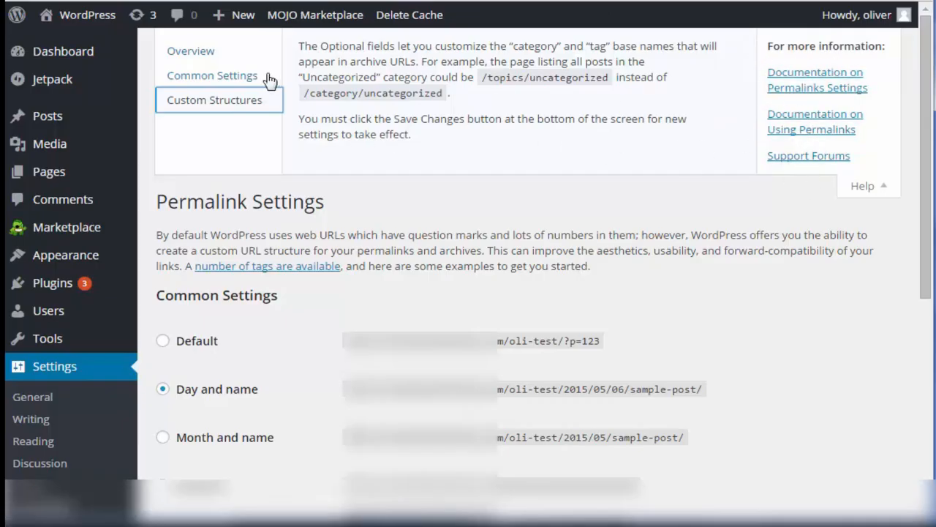
# Review the Common Settings and Overview topics in the permalink help.
pyautogui.click(248, 77)
pyautogui.click(209, 50)
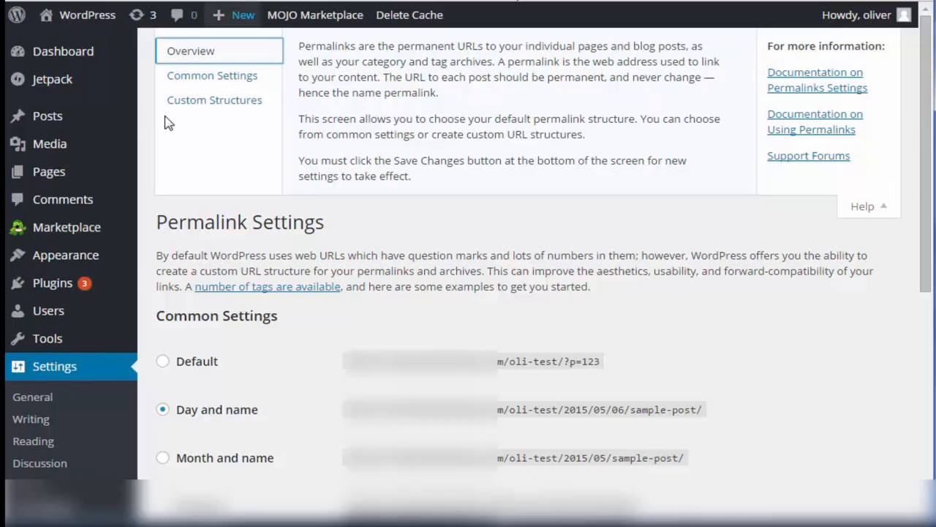
pyautogui.click(183, 82)
# Close the permalink help and examine the common permalink structures and the optional category and tag bases.
pyautogui.click(874, 276)
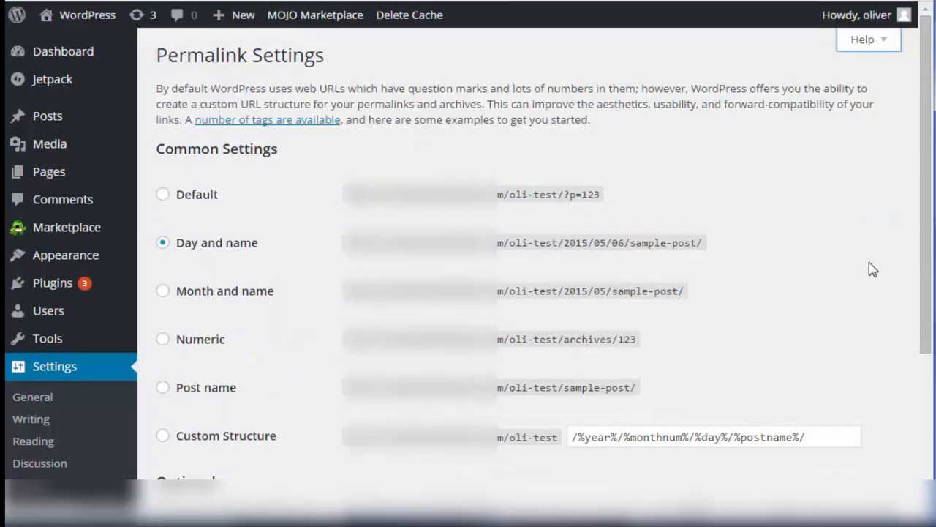
pyautogui.moveTo(924, 209); pyautogui.dragTo(897, 262)
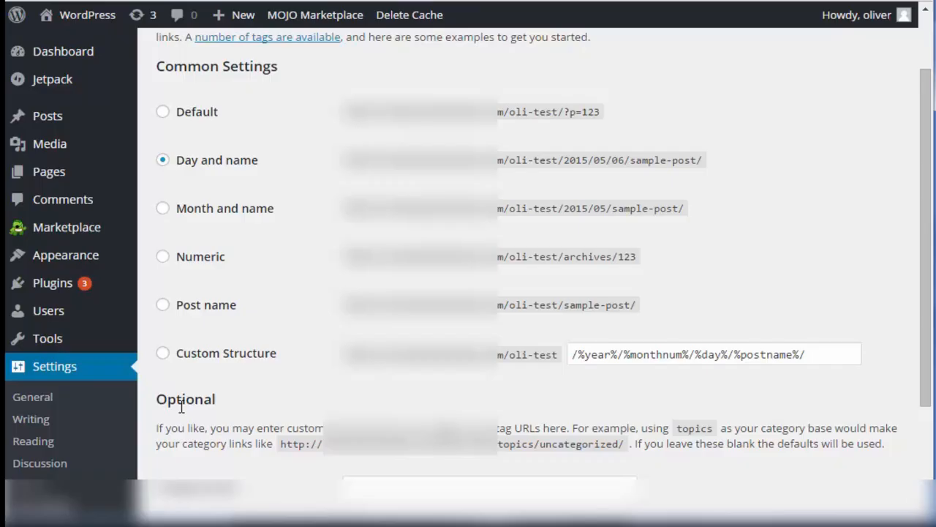
pyautogui.moveTo(924, 297); pyautogui.dragTo(899, 422)
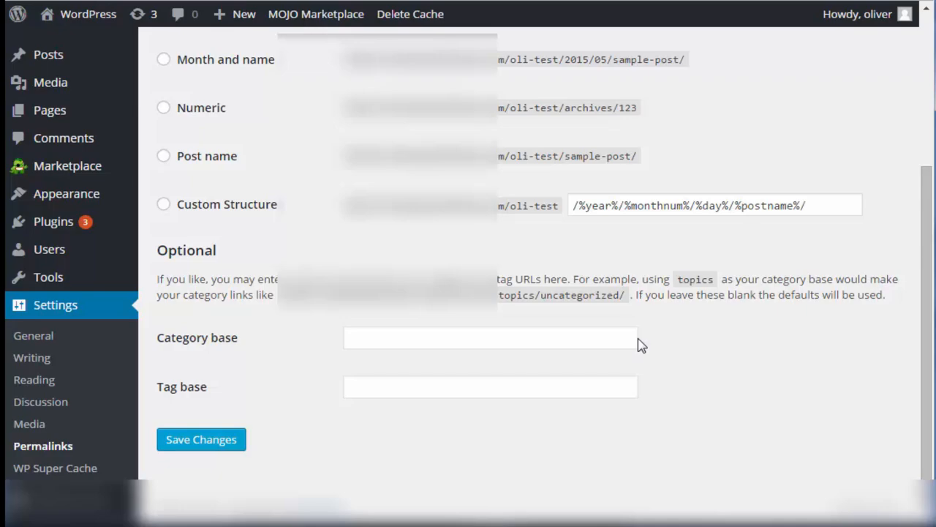
# Open the General settings, view their overview help, and close it again.
pyautogui.click(32, 340)
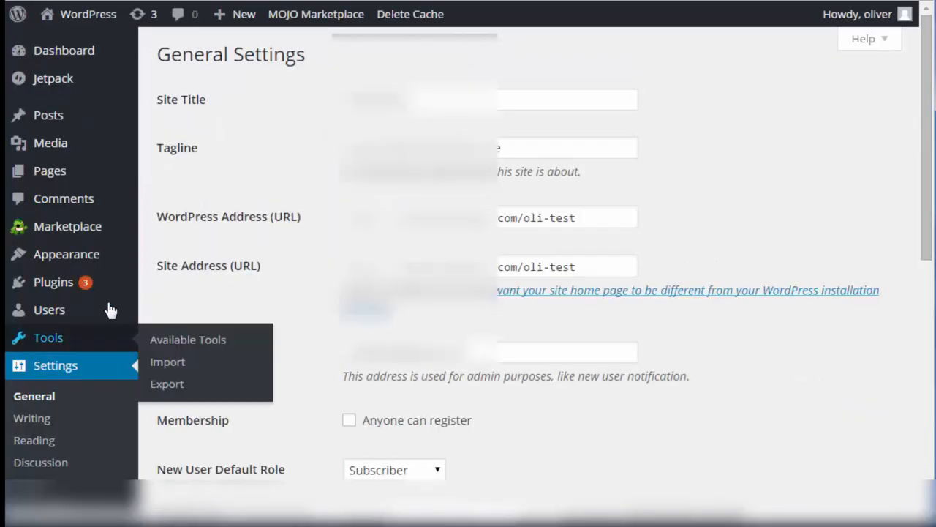
pyautogui.click(850, 45)
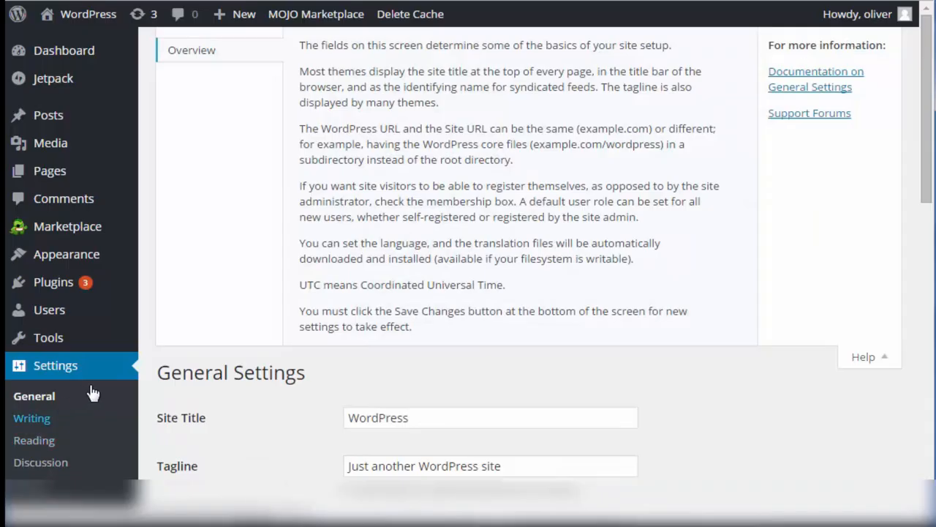
pyautogui.click(856, 44)
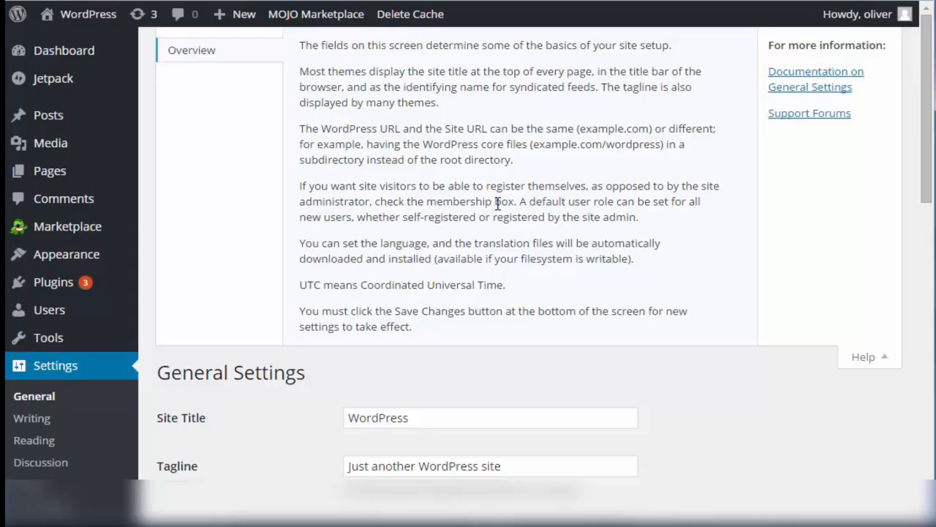
# Open the Writing settings and look through the Overview, Post Via Email and Update Services help topics.
pyautogui.click(33, 421)
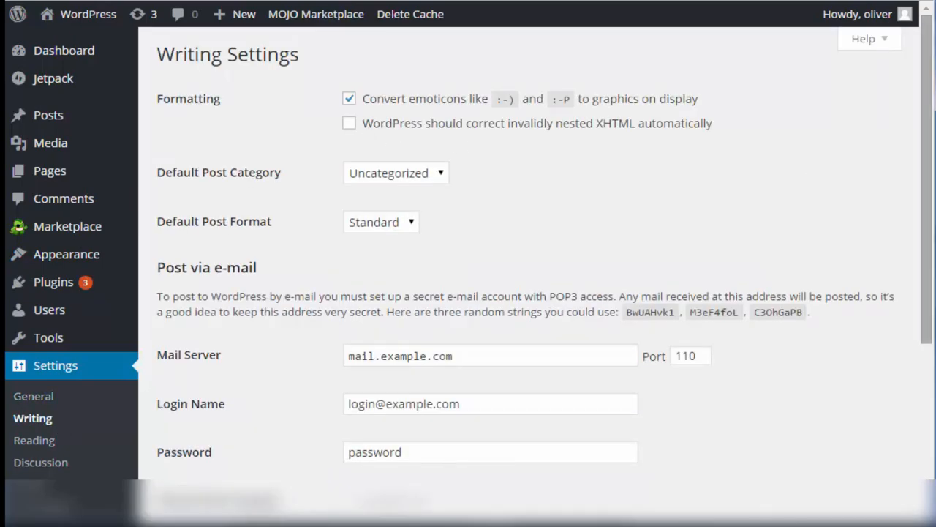
pyautogui.click(853, 44)
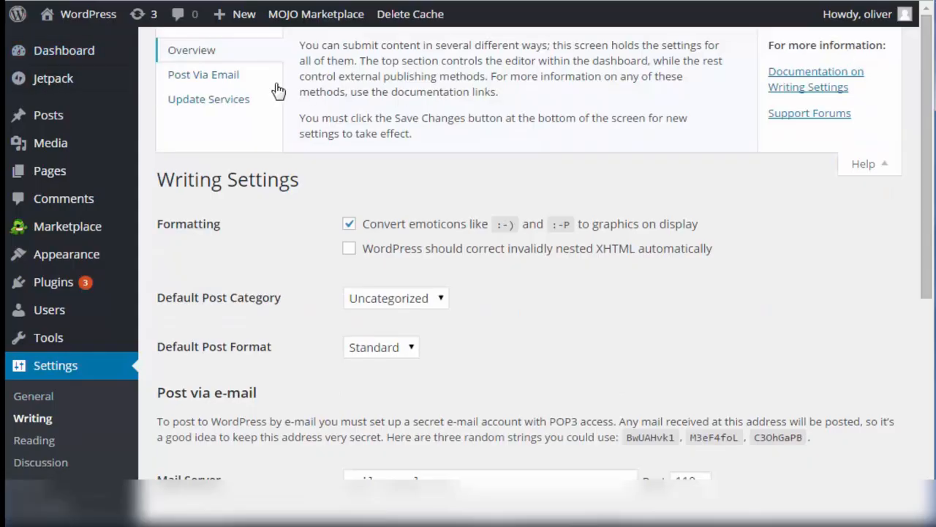
pyautogui.click(207, 75)
pyautogui.click(211, 102)
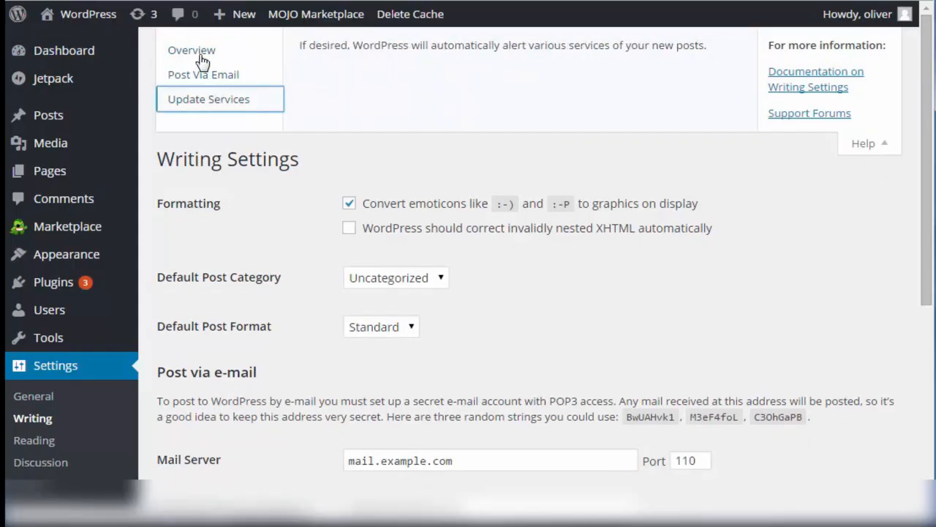
pyautogui.click(199, 52)
pyautogui.click(199, 77)
pyautogui.click(196, 104)
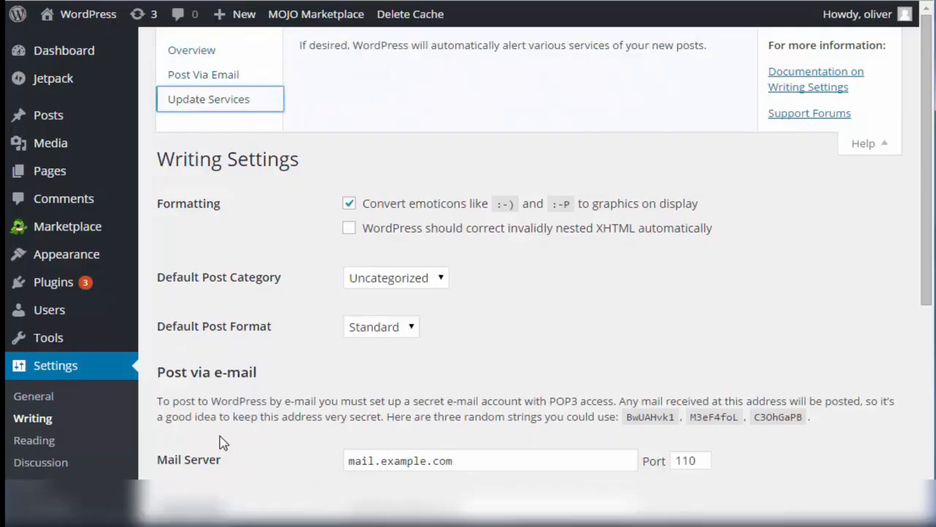
# Open the Reading settings, view the Overview and Search Engine Visibility help topics, and close the help.
pyautogui.click(37, 441)
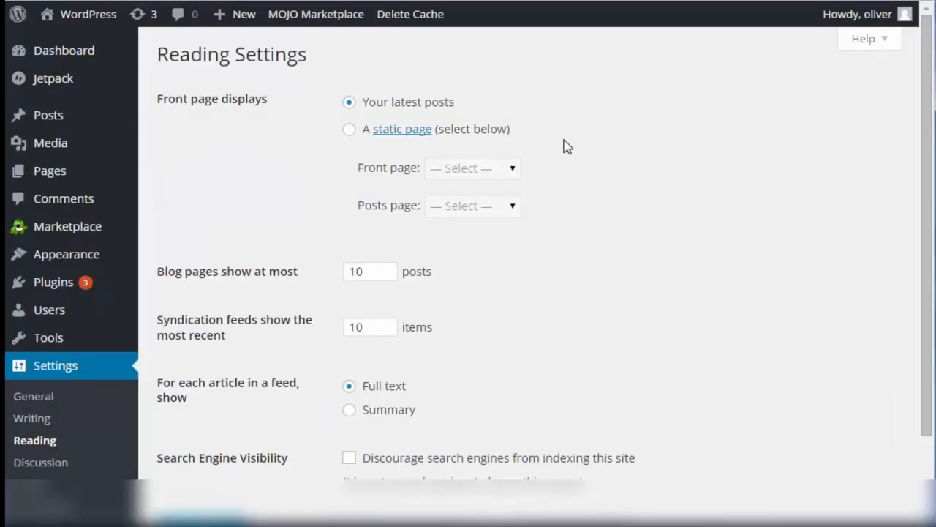
pyautogui.click(865, 40)
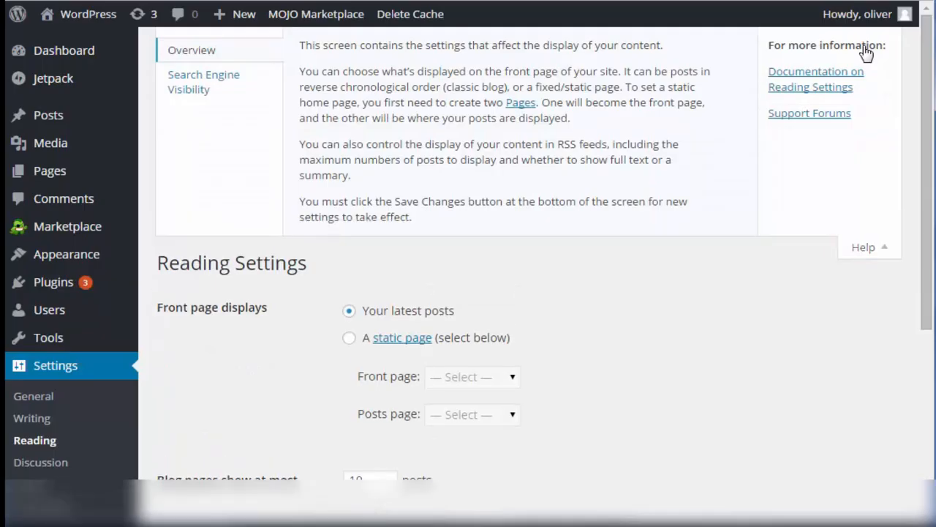
pyautogui.click(218, 82)
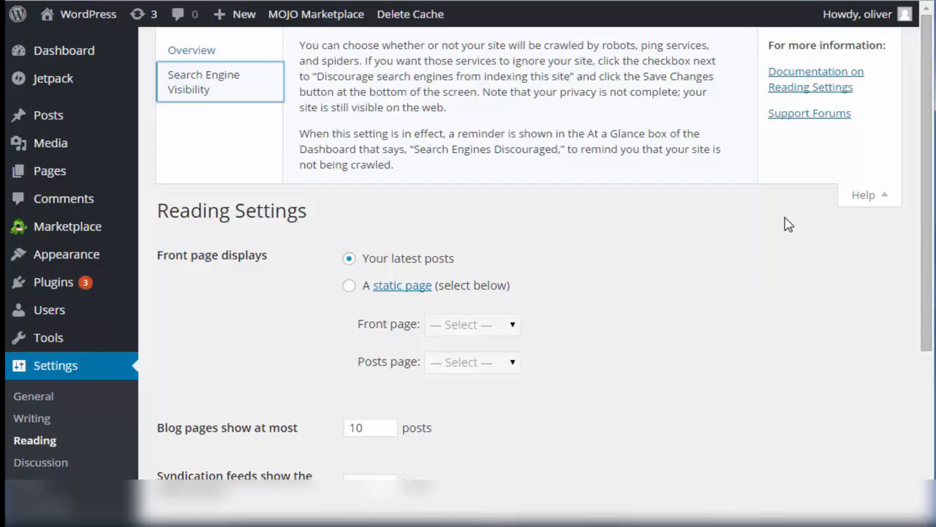
pyautogui.click(870, 198)
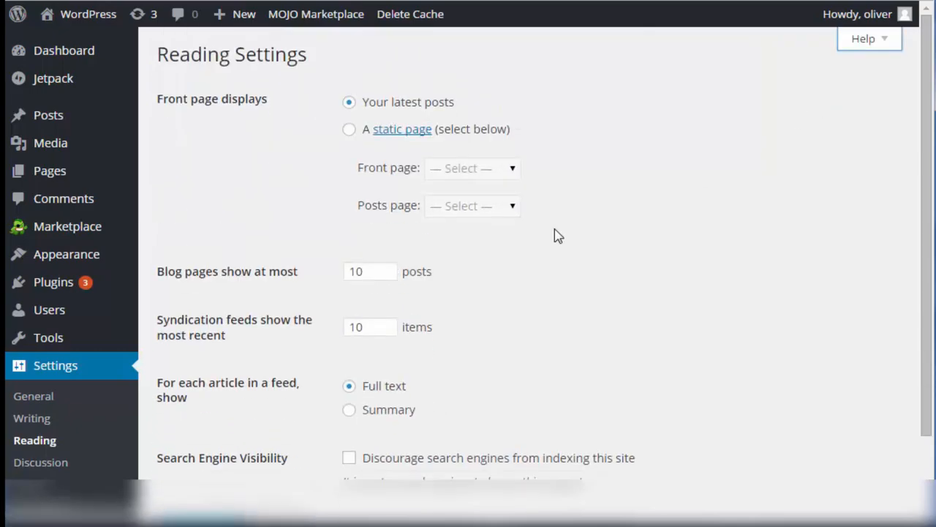
# Look at the Discussion settings and the Media settings along with their built-in help.
pyautogui.click(42, 463)
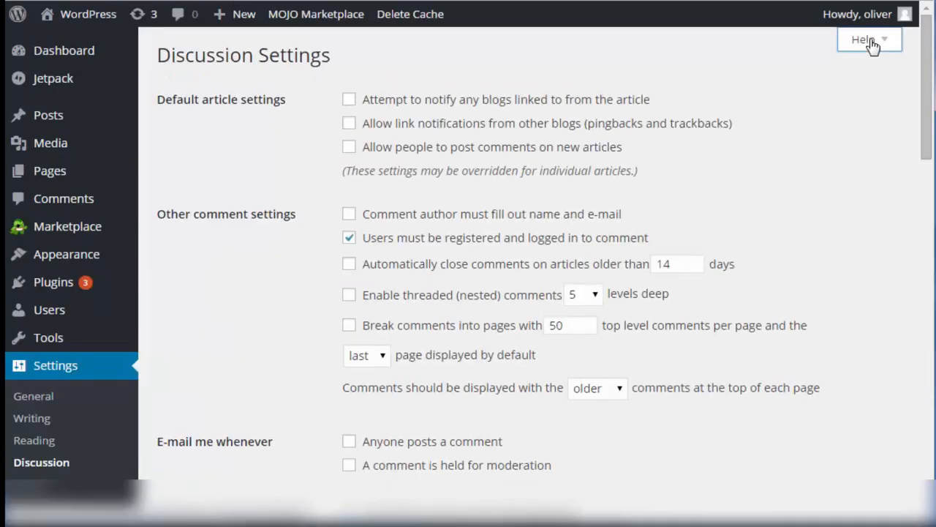
pyautogui.click(863, 38)
pyautogui.scroll(-2, 115, 393)
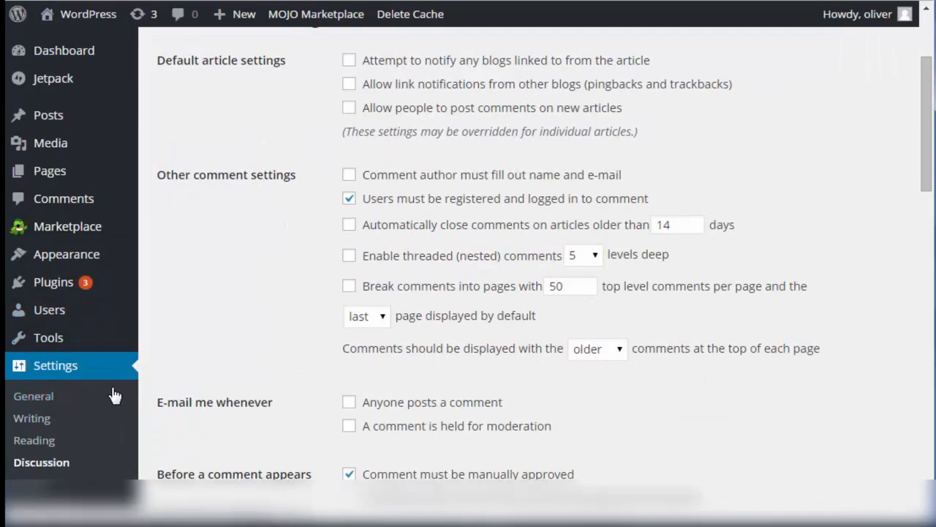
pyautogui.click(41, 427)
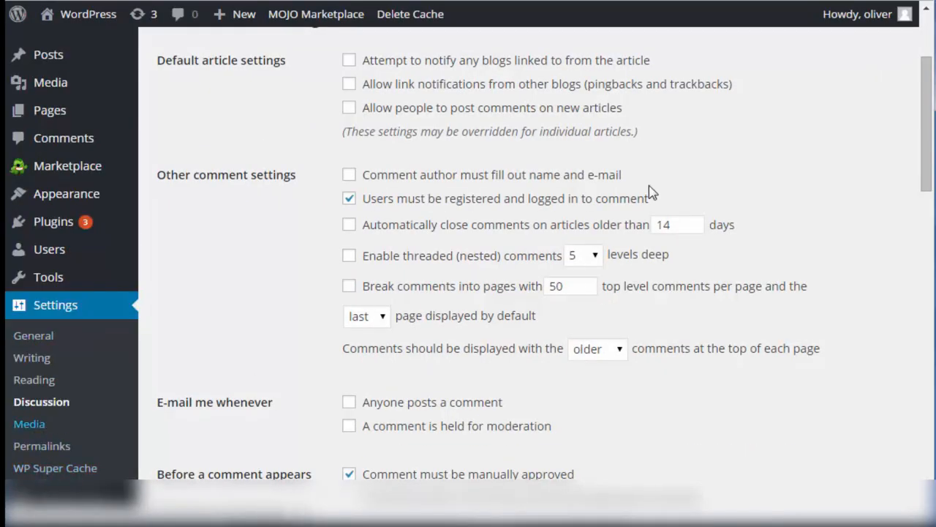
pyautogui.click(864, 40)
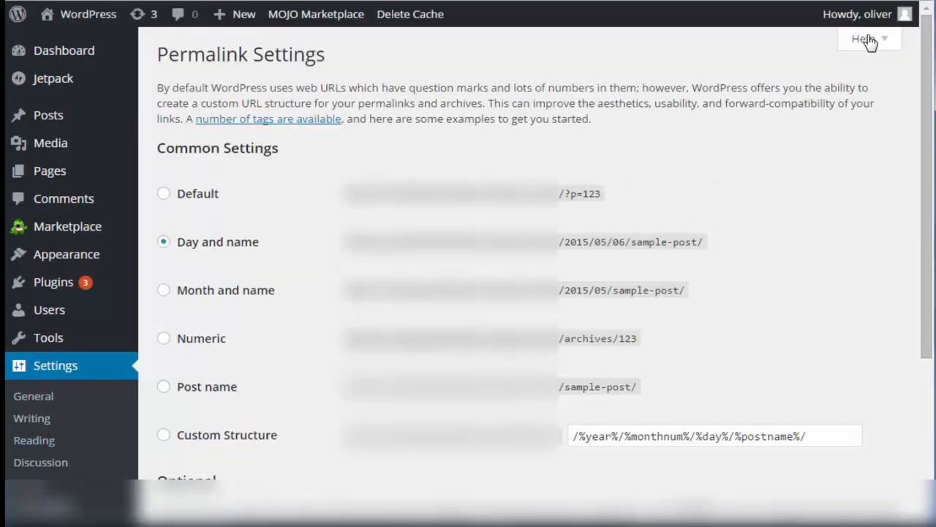
# Open the help for the Permalink settings and view its Custom Structures and Common Settings topics.
pyautogui.click(863, 38)
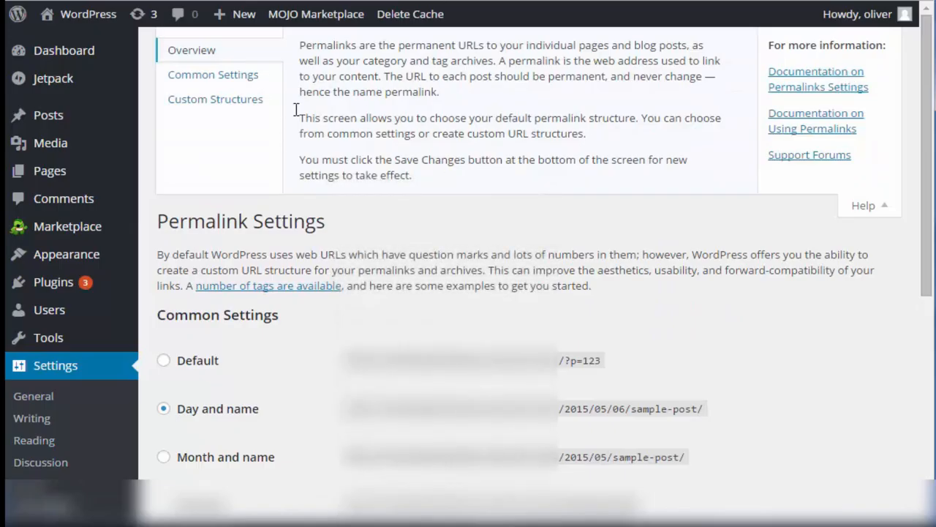
pyautogui.click(202, 98)
pyautogui.click(183, 77)
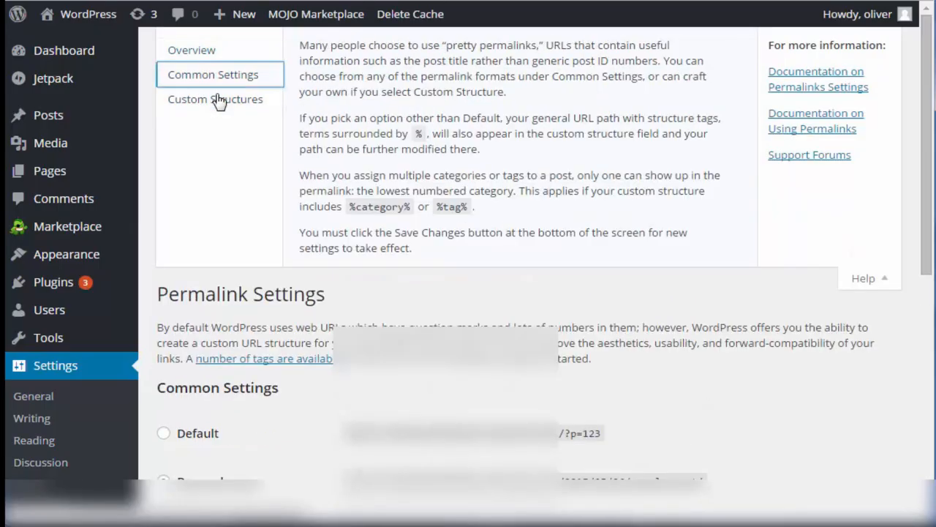